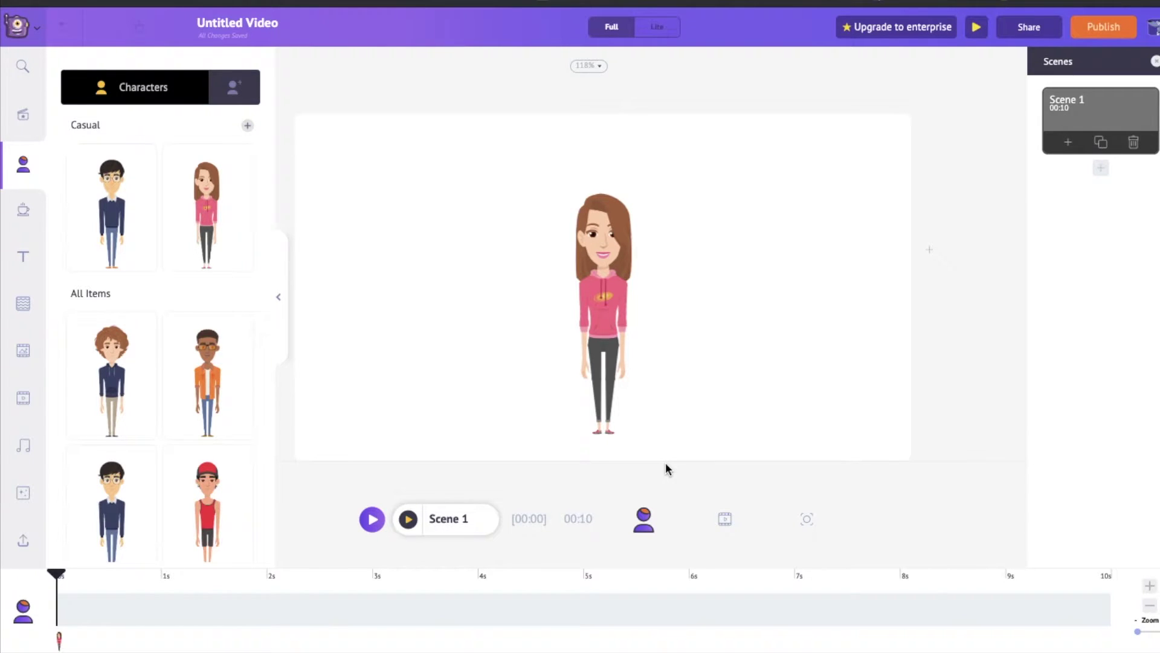
- Check the video and camera timelines, then select the woman on the animation timeline
left_click(725, 519)
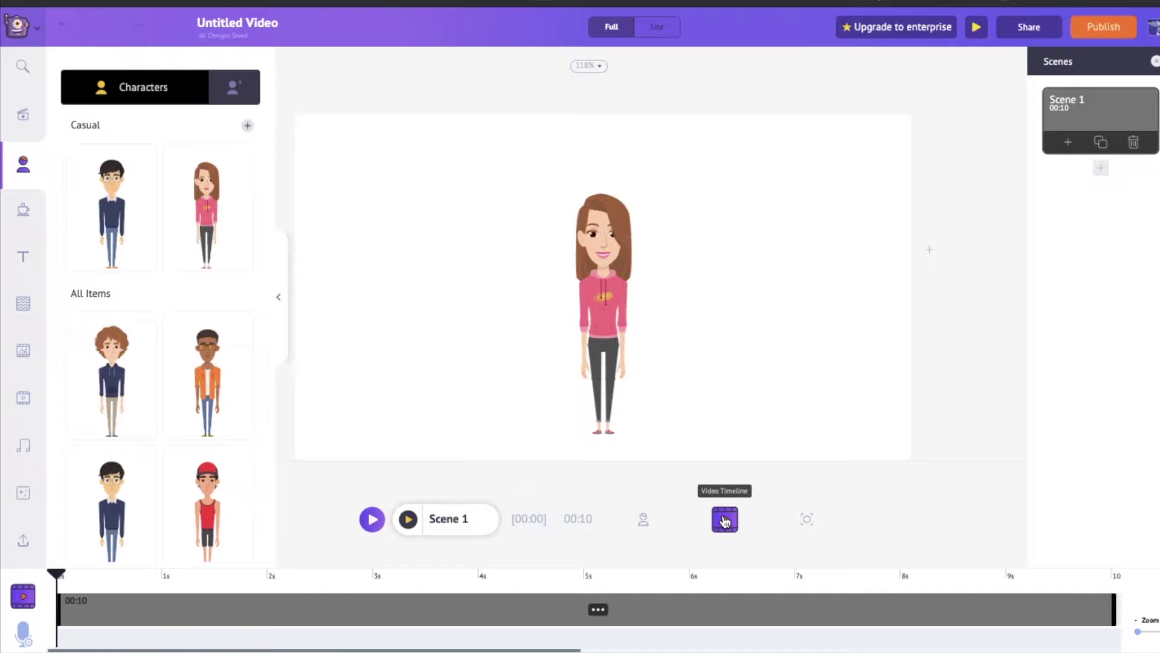
left_click(806, 521)
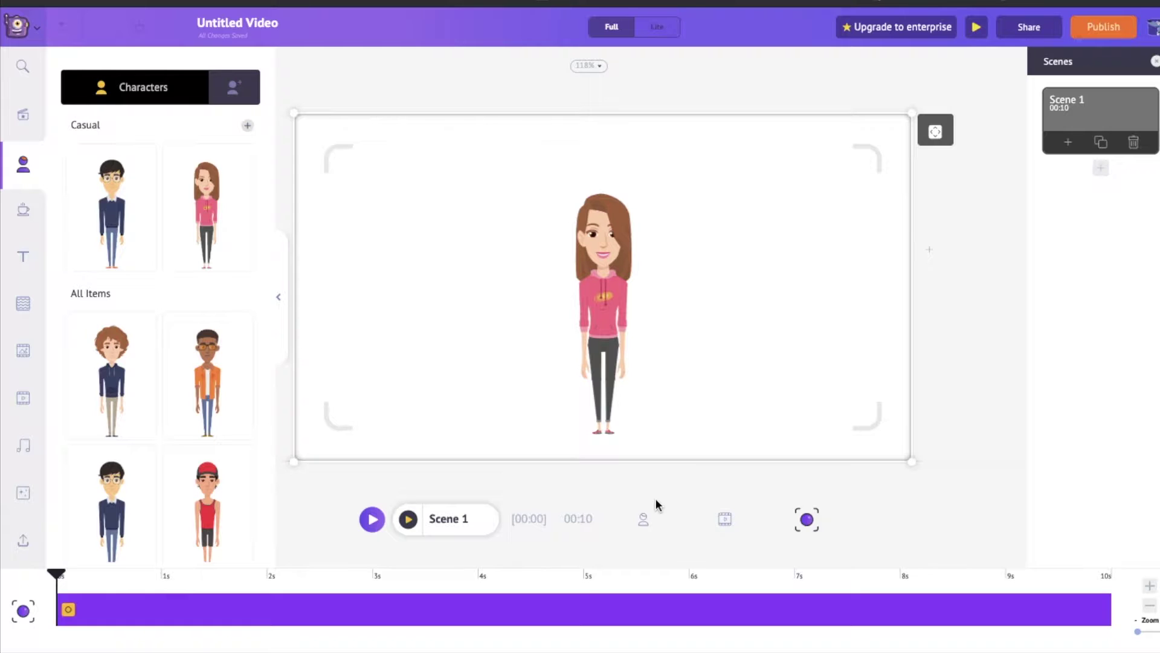
left_click(646, 524)
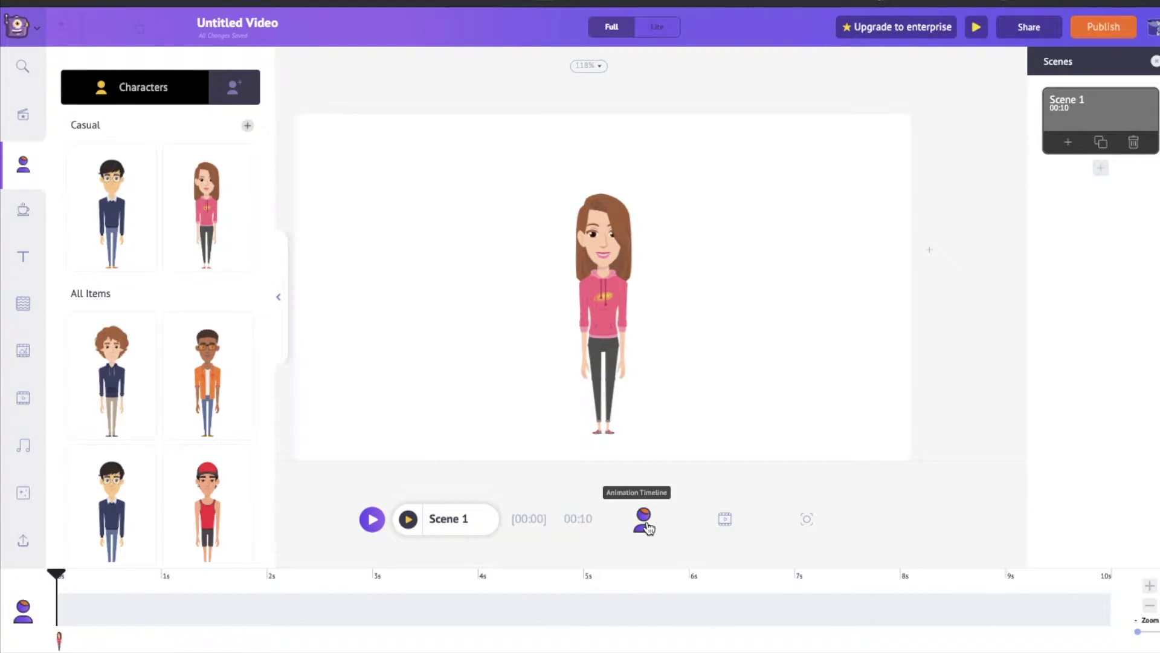
left_click(616, 301)
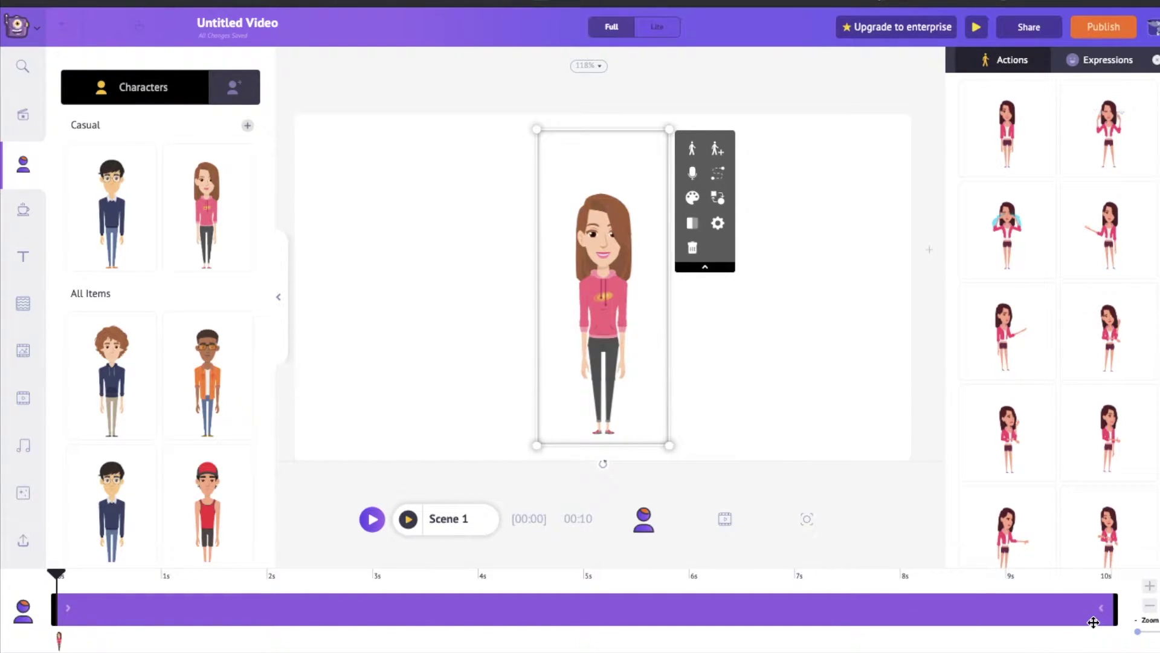
- Trim the woman's clip to run from 00:01 to 00:09.1 and play Scene 1
left_click(1116, 609)
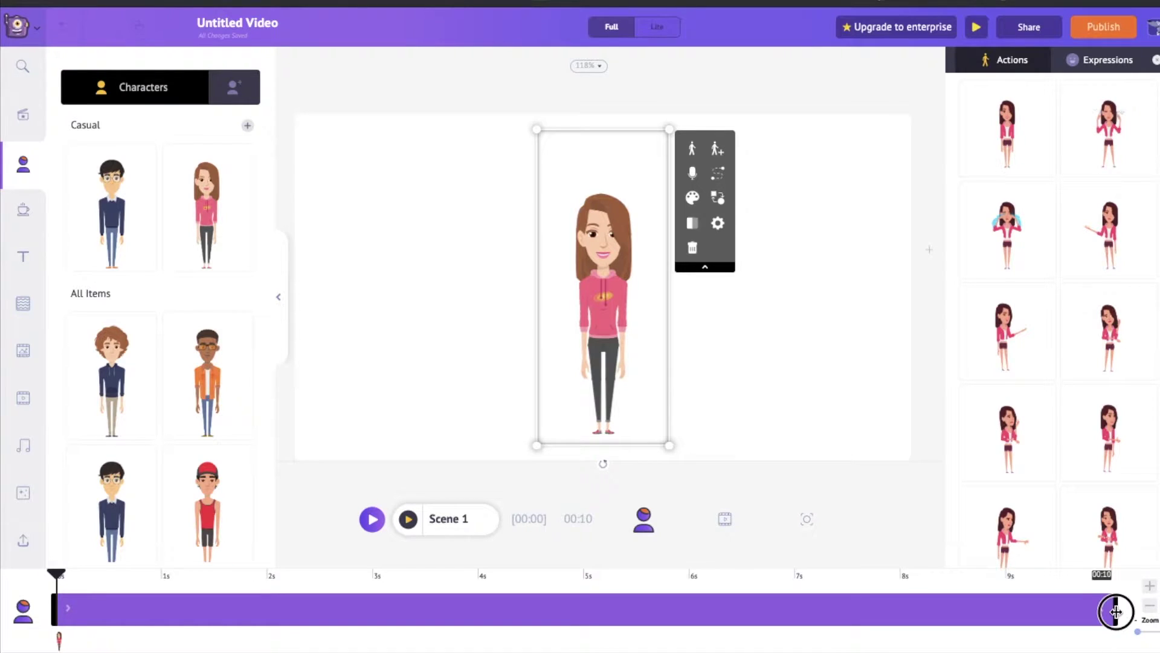
left_click_drag(1116, 610, 995, 624)
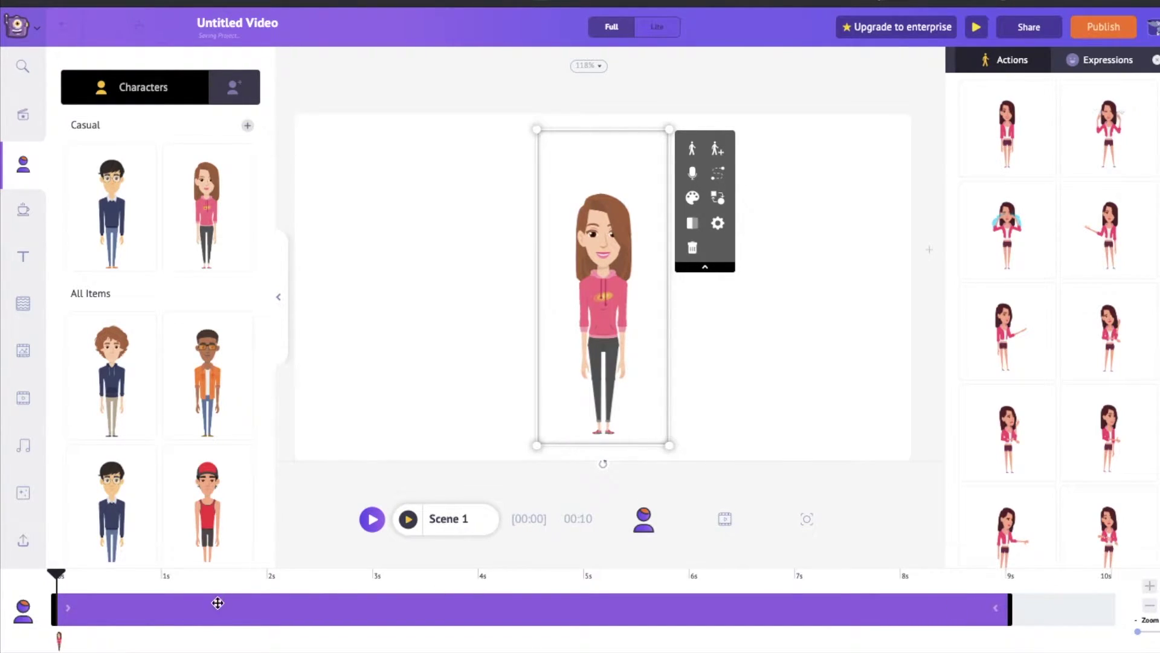
left_click_drag(52, 607, 157, 619)
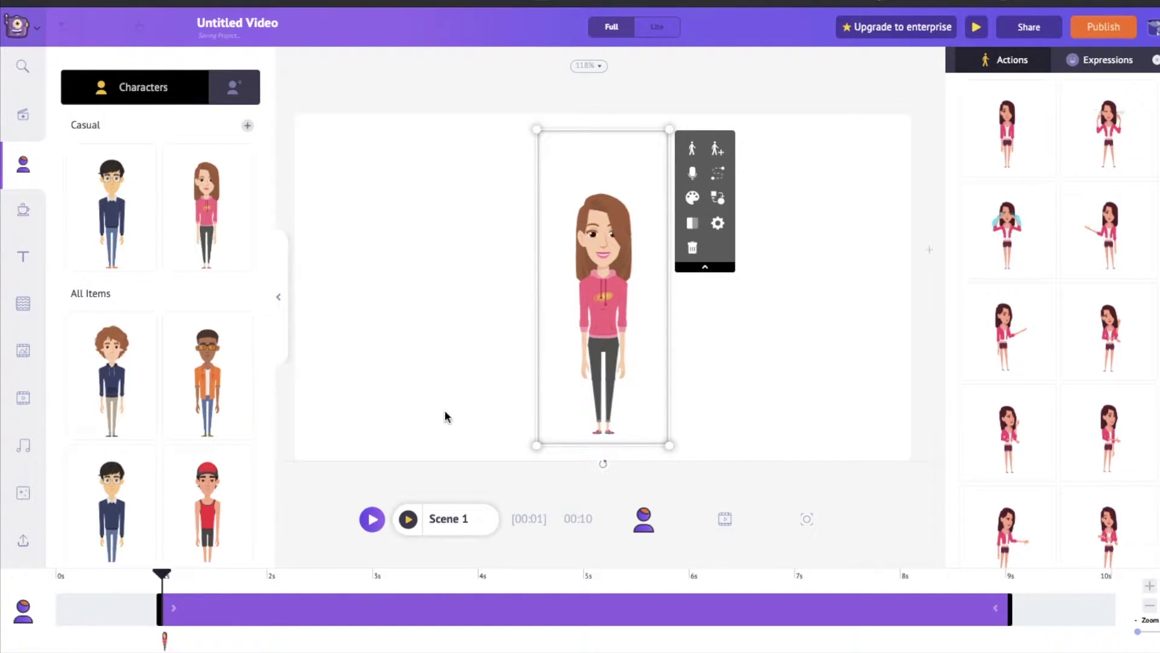
left_click(409, 519)
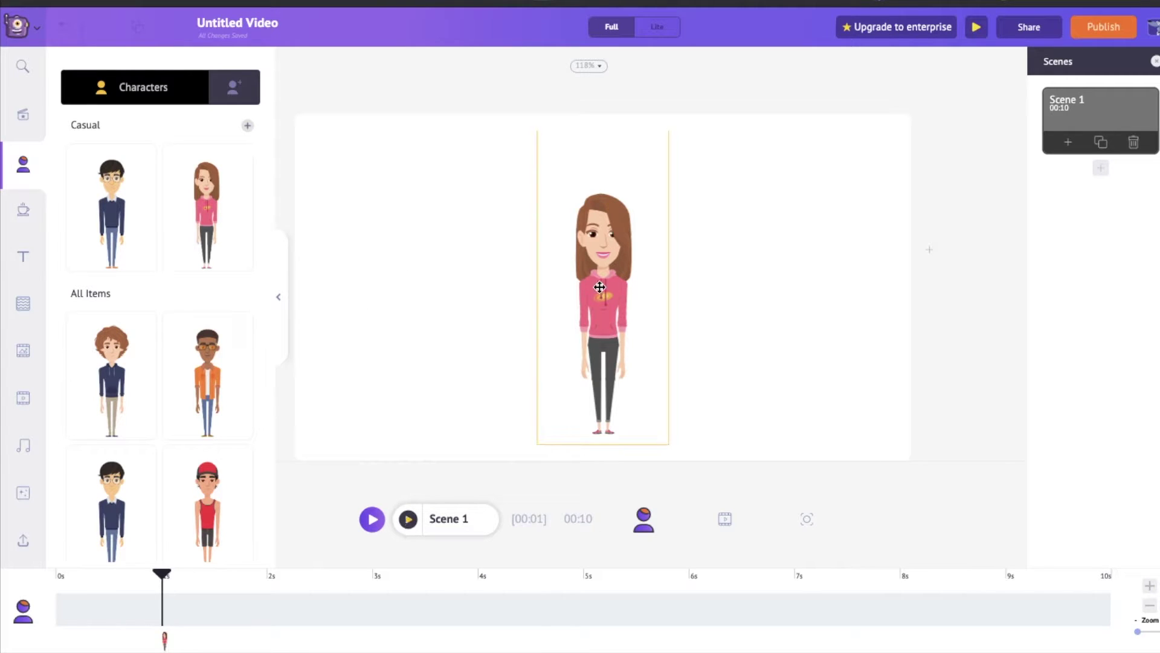
- Give the woman a Fade In enter effect
left_click(616, 276)
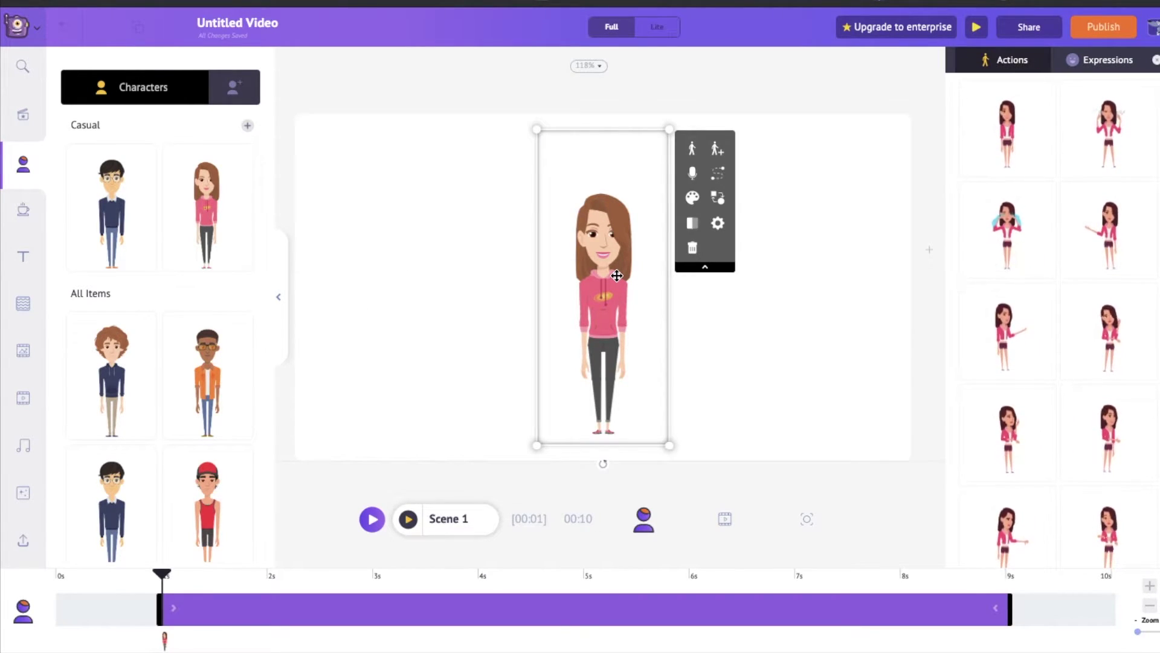
left_click(719, 224)
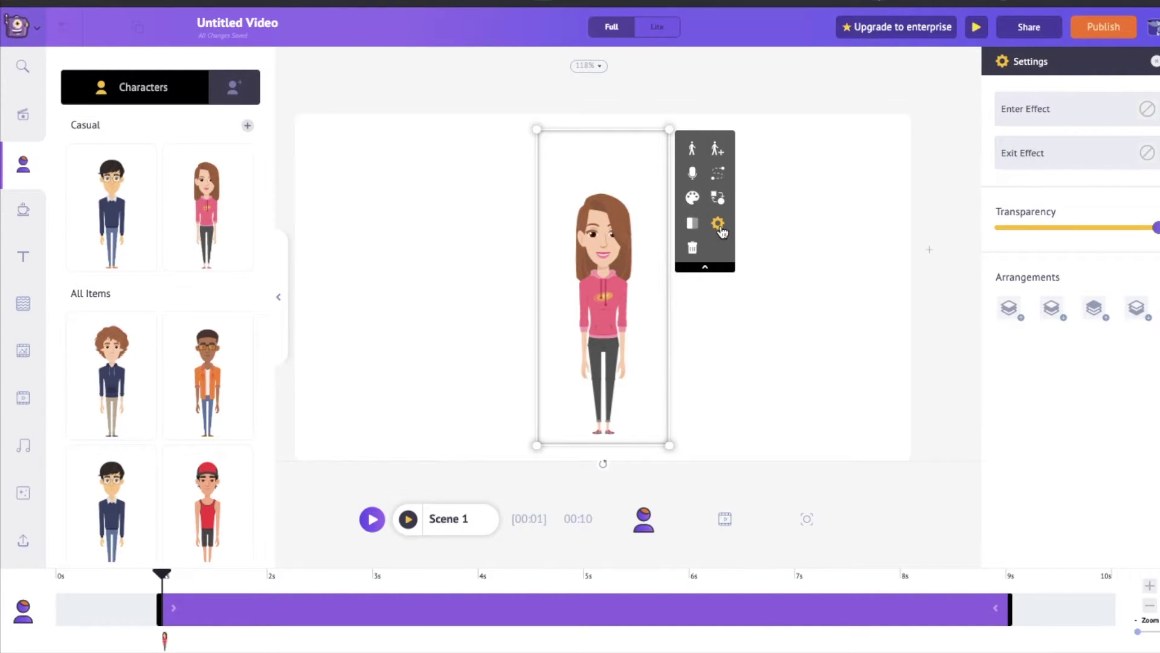
left_click(1046, 116)
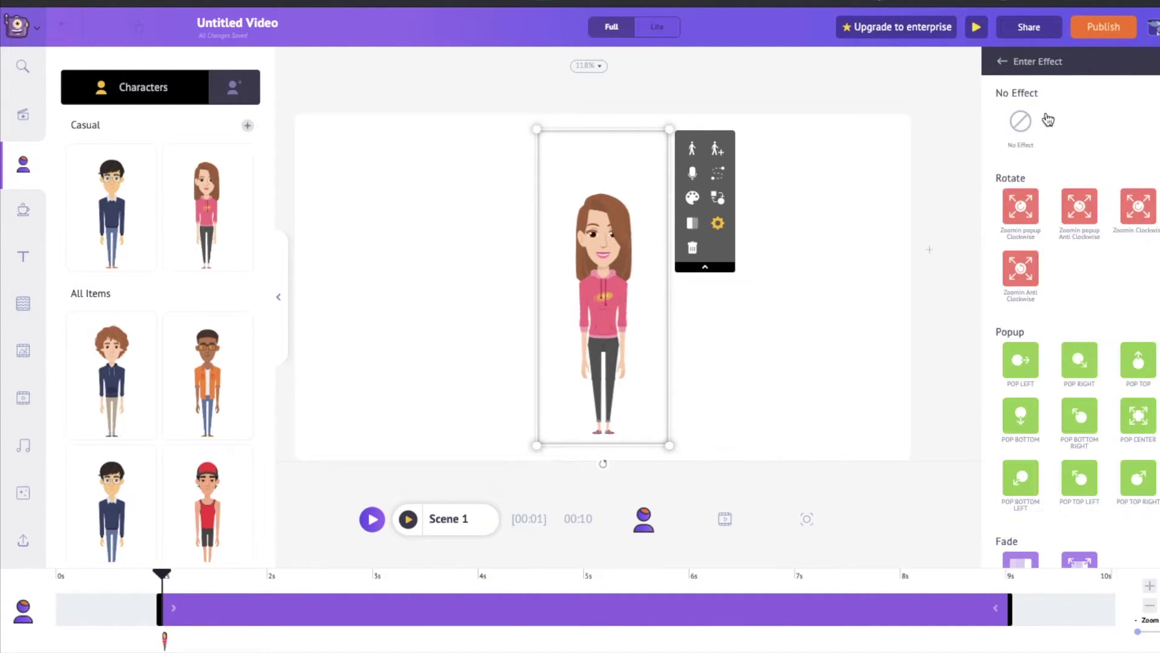
scroll(1040, 363, "down", 2)
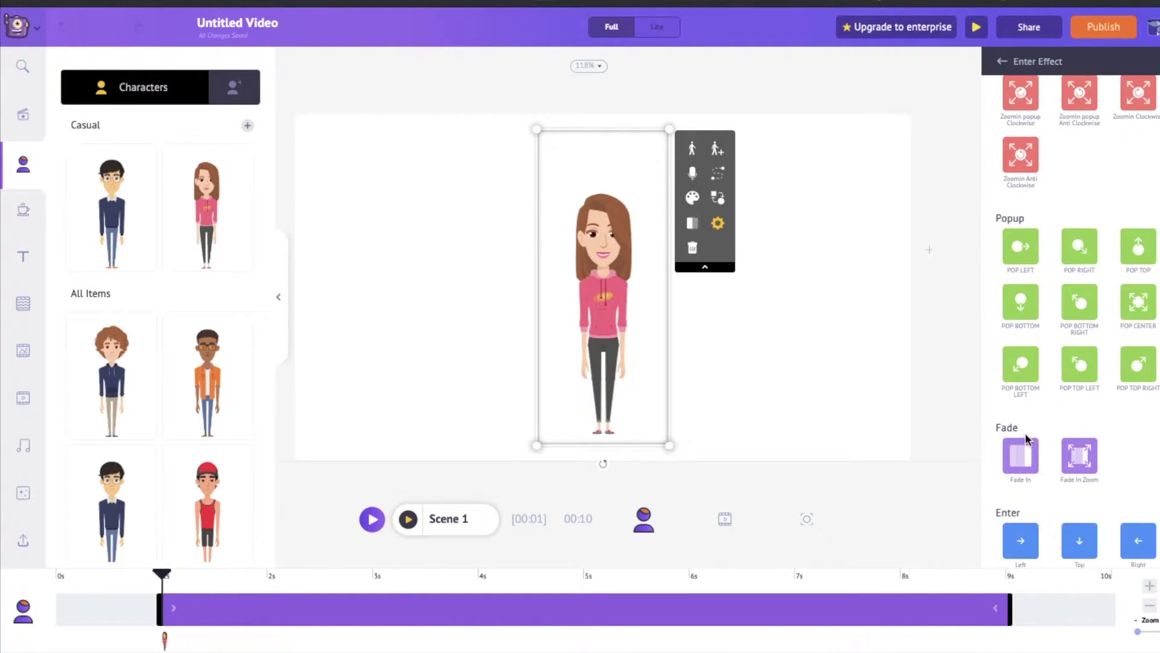
left_click(1021, 450)
- Set the woman's exit effect to Fade Out
left_click(1002, 61)
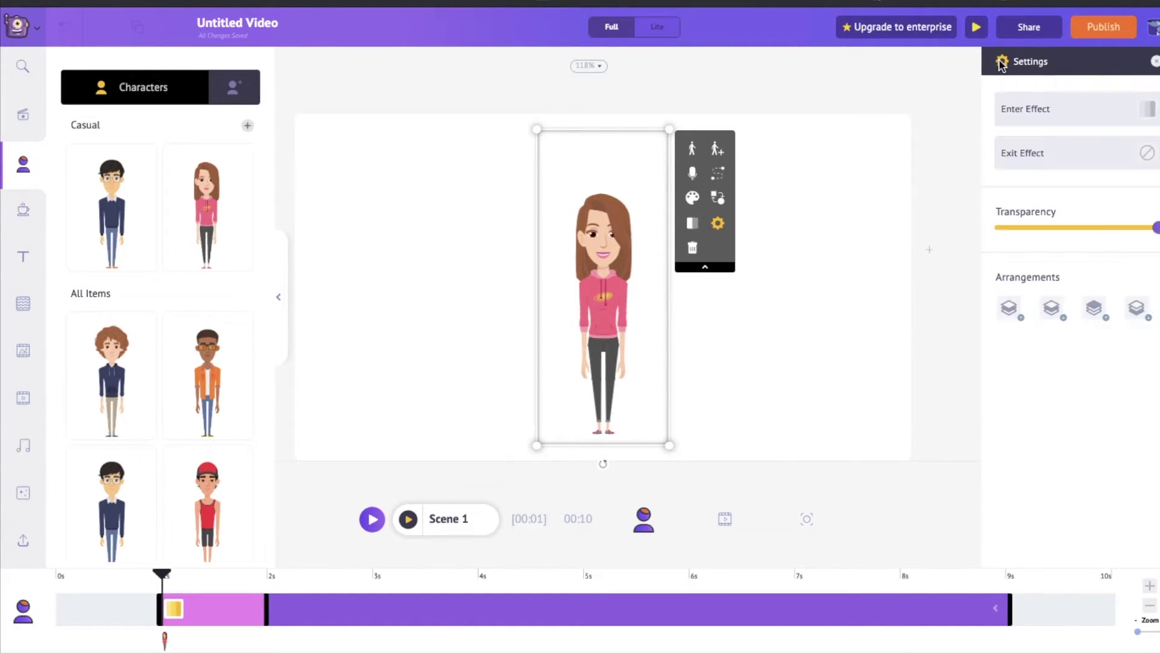
left_click(1055, 154)
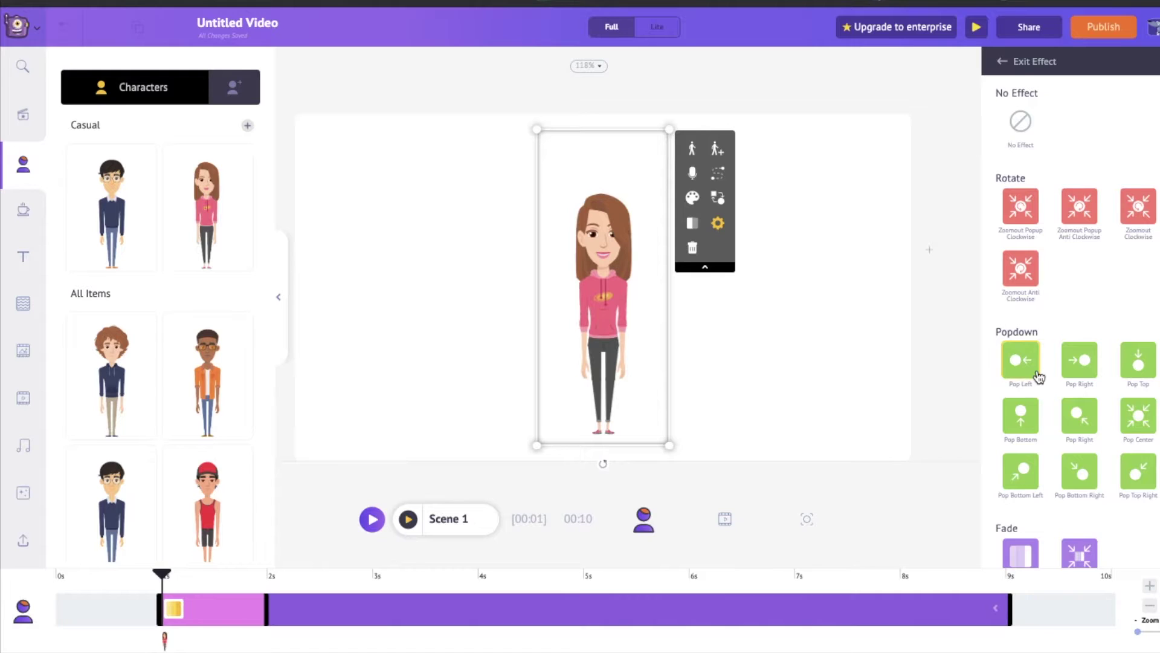
scroll(1036, 387, "down", 2)
left_click(1029, 475)
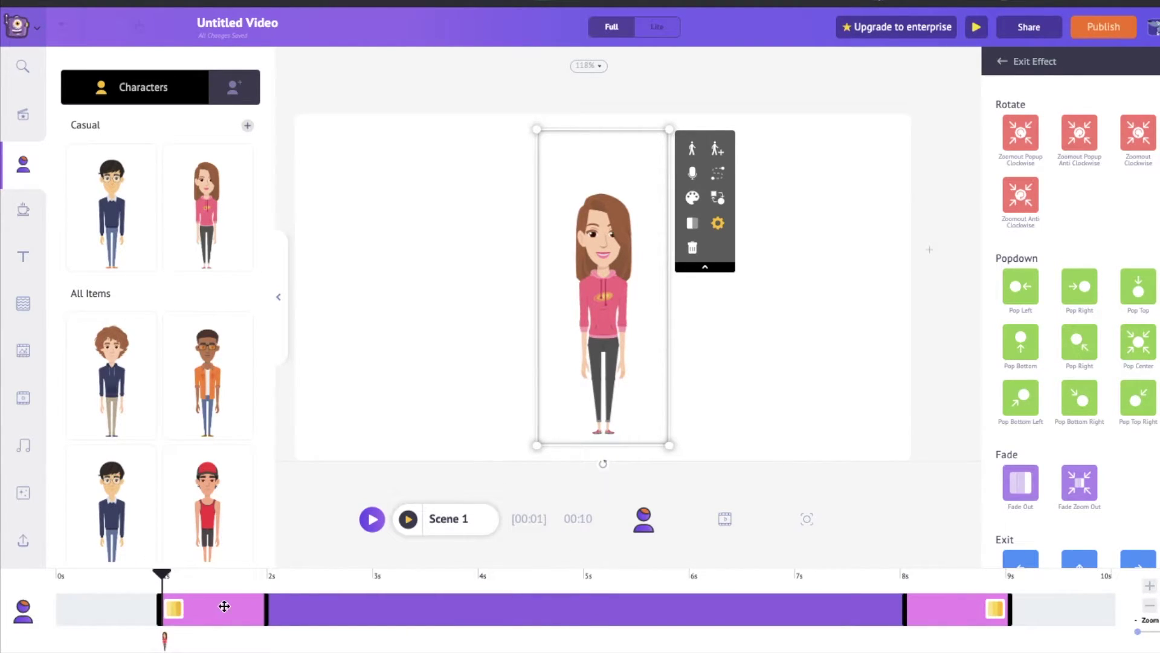
- Shorten the fade-in, start the fade-out at 7 seconds, and preview the scene
left_click_drag(267, 610, 192, 611)
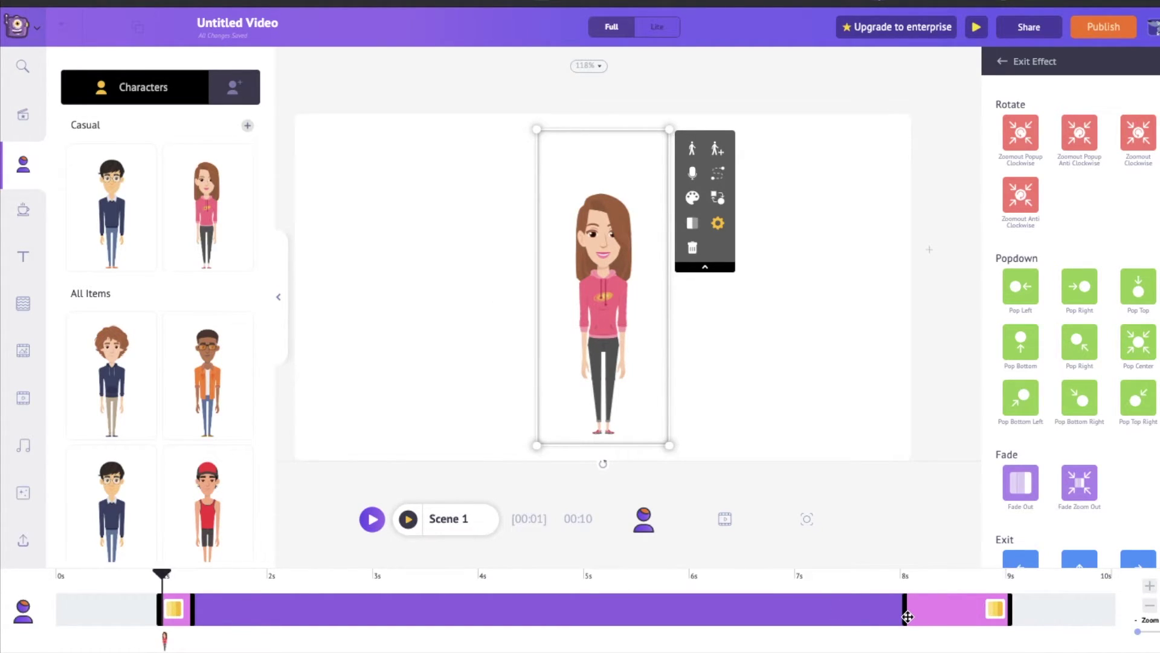
left_click_drag(907, 617, 799, 618)
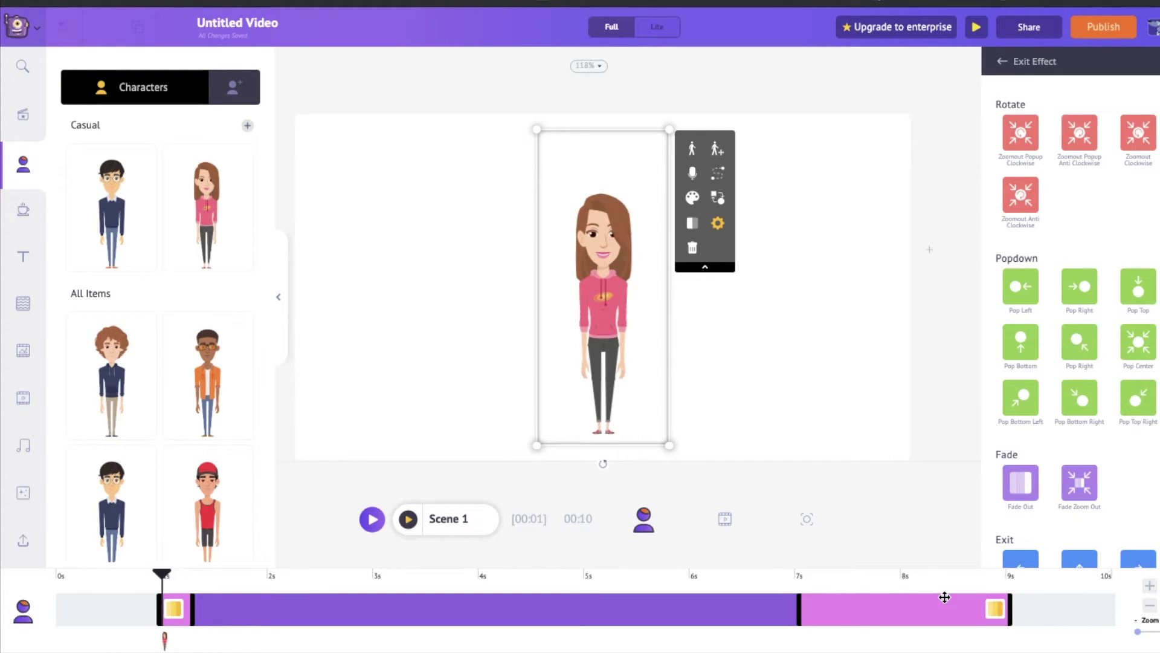
left_click(408, 519)
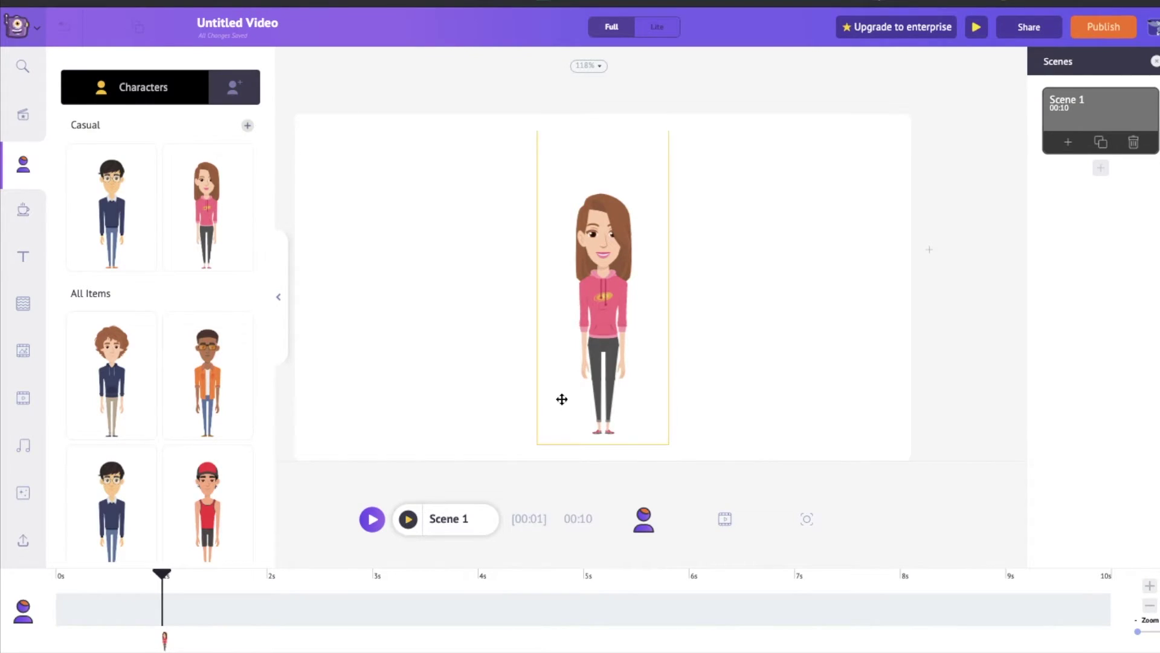
- Select the woman, then switch to Scene 1's video timeline with its 10-second bar
left_click(632, 291)
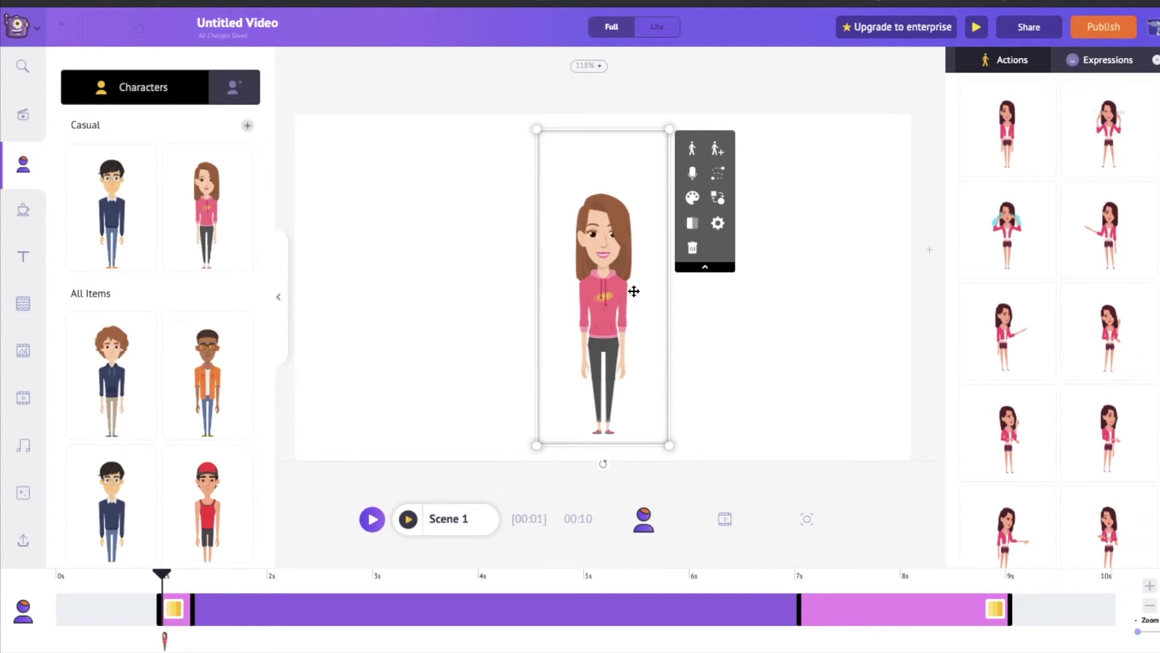
left_click(725, 519)
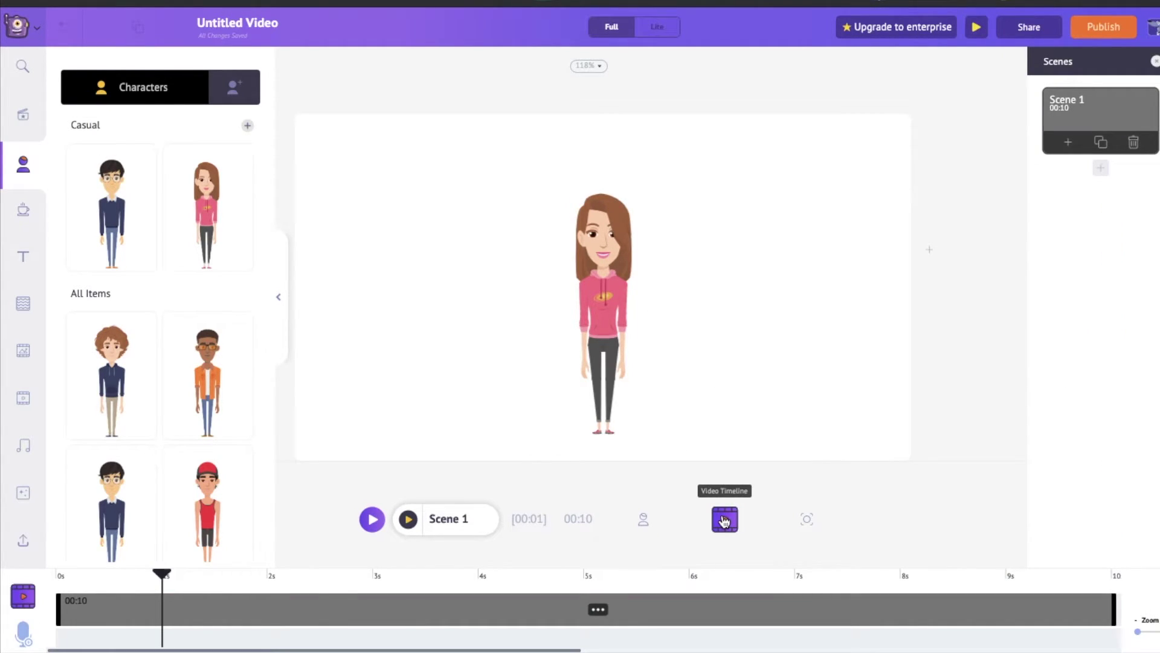
- Replace the highway time-lapse background with the blue-sky cloud time-lapse from Videos
left_click(20, 399)
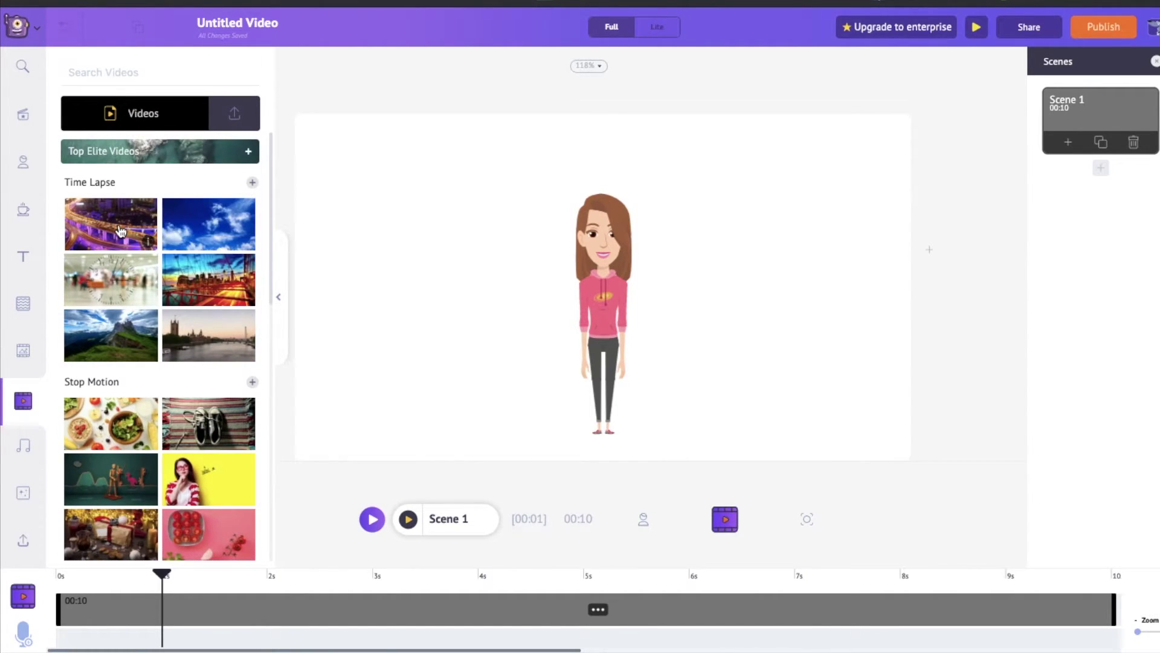
left_click(121, 232)
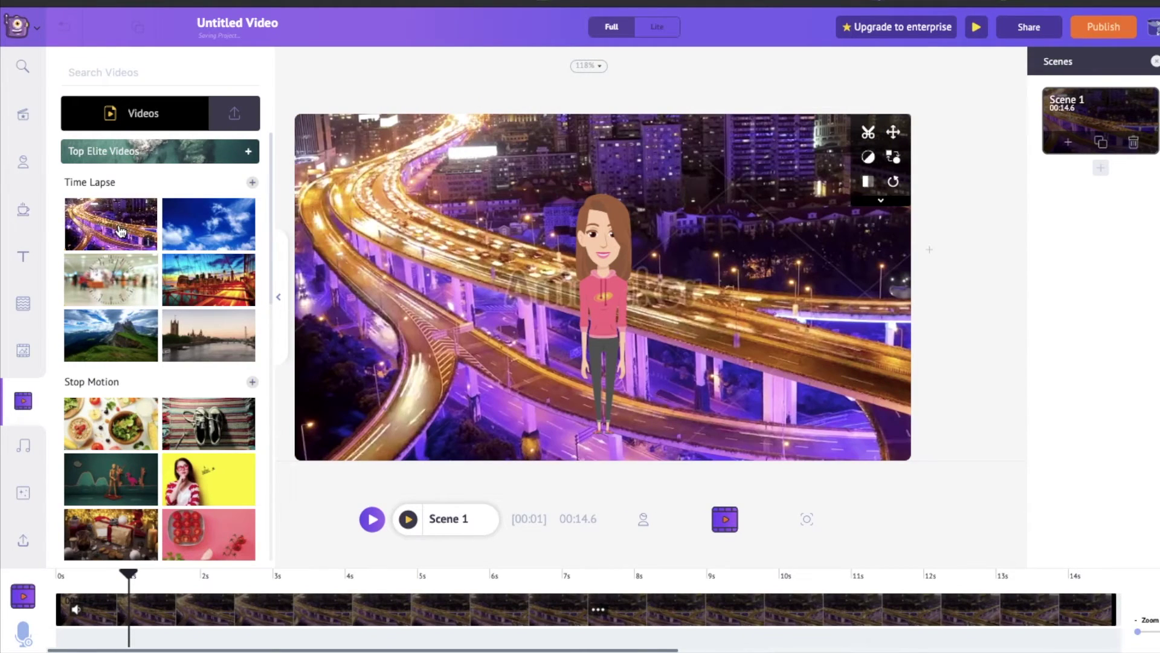
left_click(196, 236)
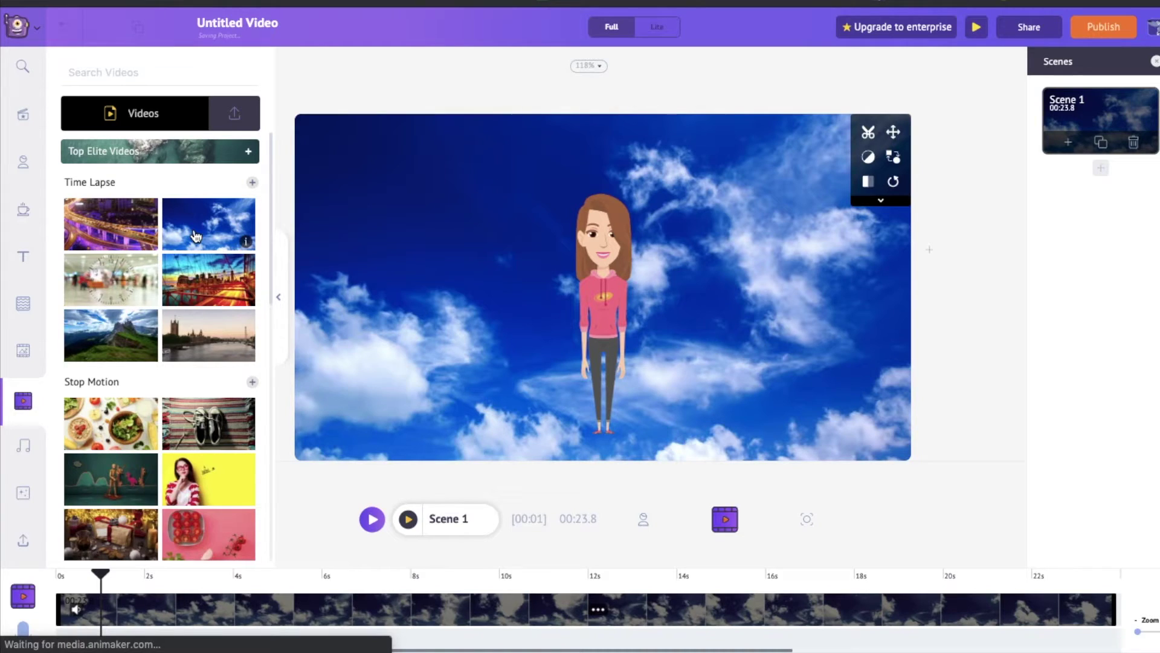
left_click(598, 614)
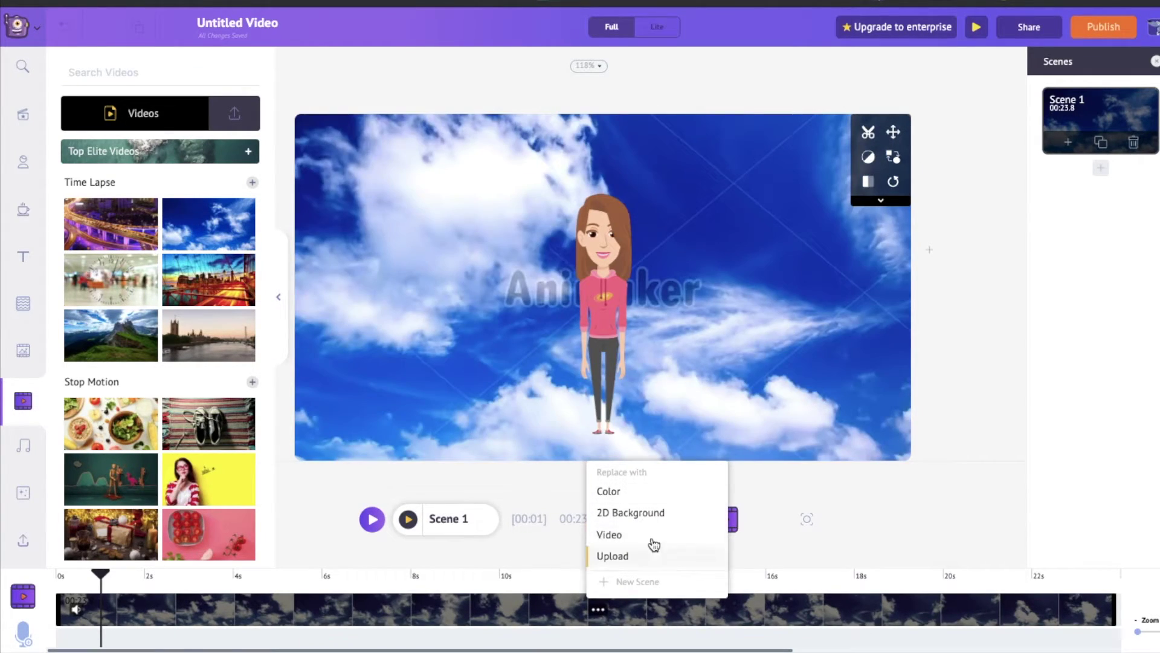
left_click(888, 481)
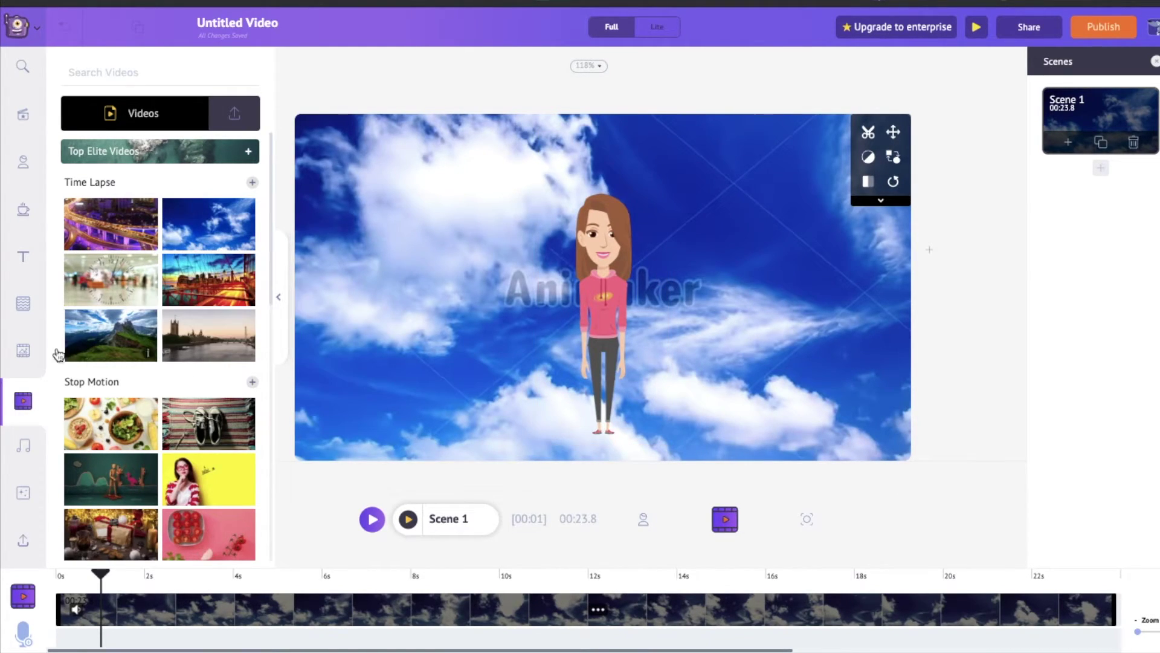
- Add the Celebration festival track at 0s and set its volume to about a third
left_click(23, 447)
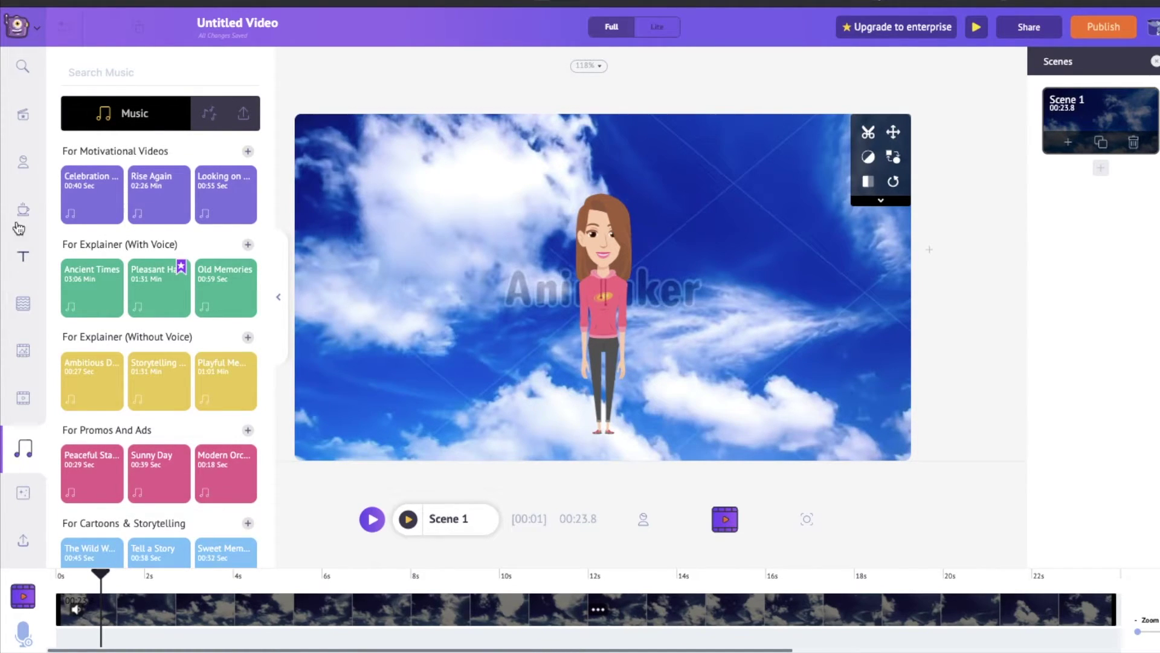
left_click(92, 194)
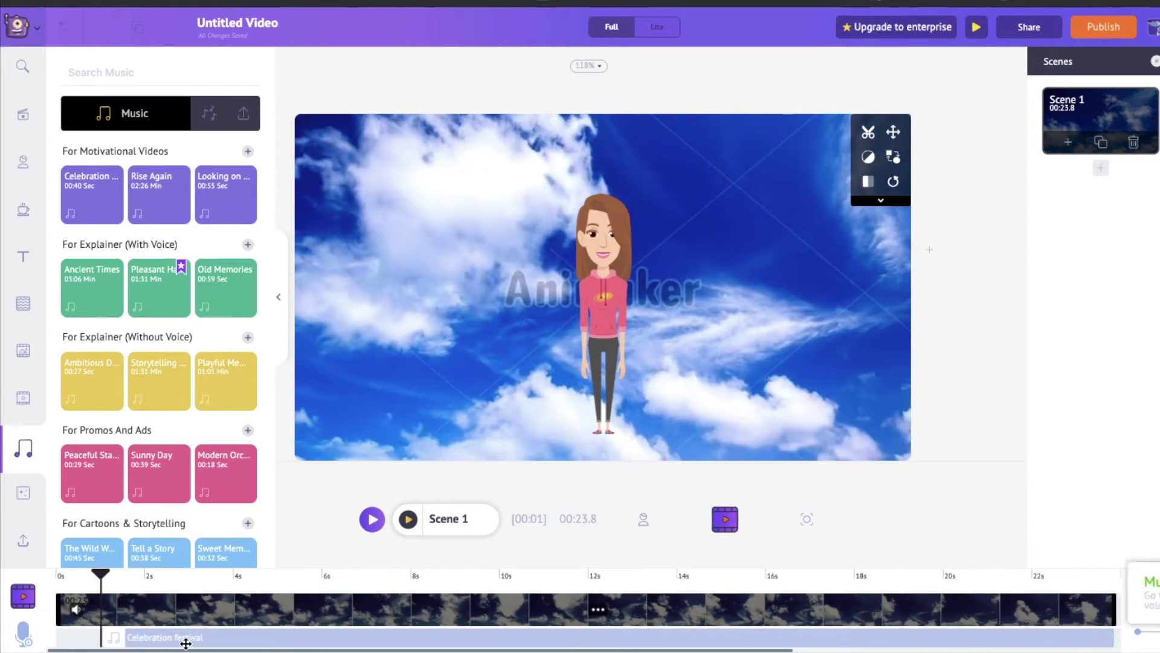
left_click_drag(169, 637, 111, 634)
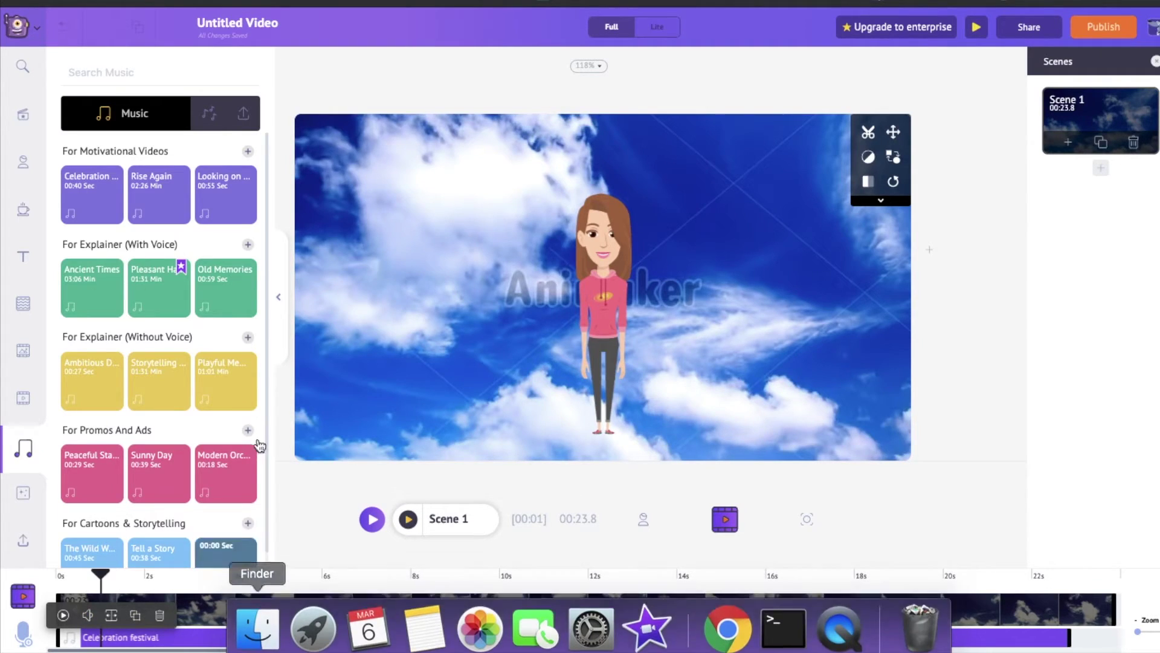
left_click(88, 615)
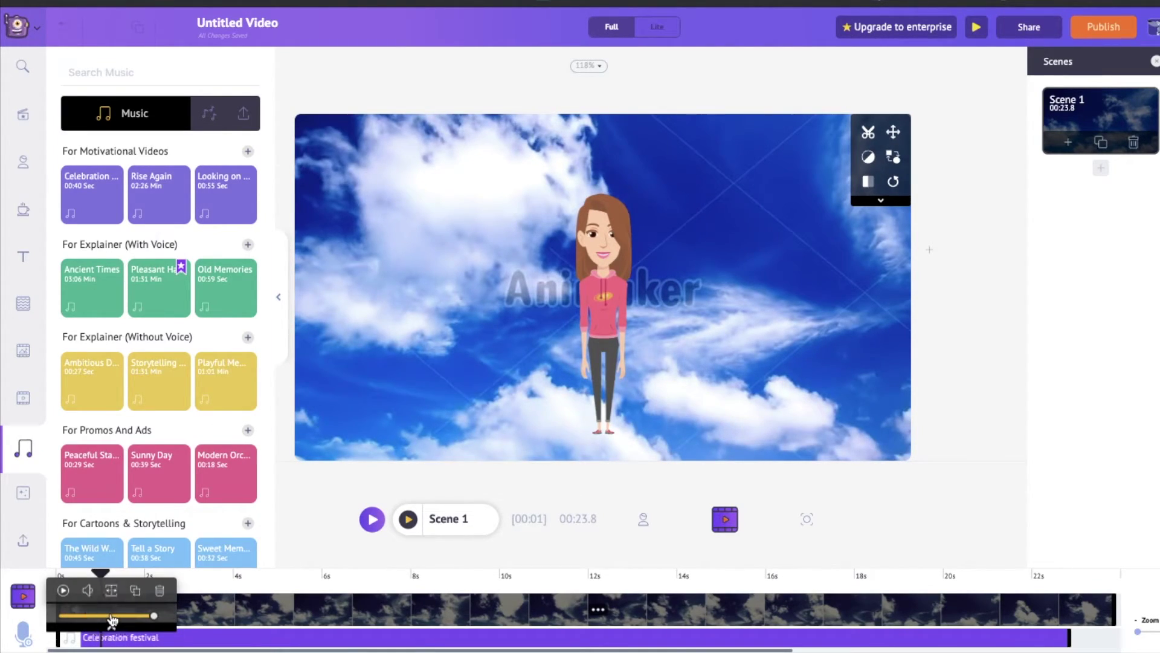
left_click(110, 616)
- Switch to a dynamic camera and frame it tightly around the woman
left_click(807, 521)
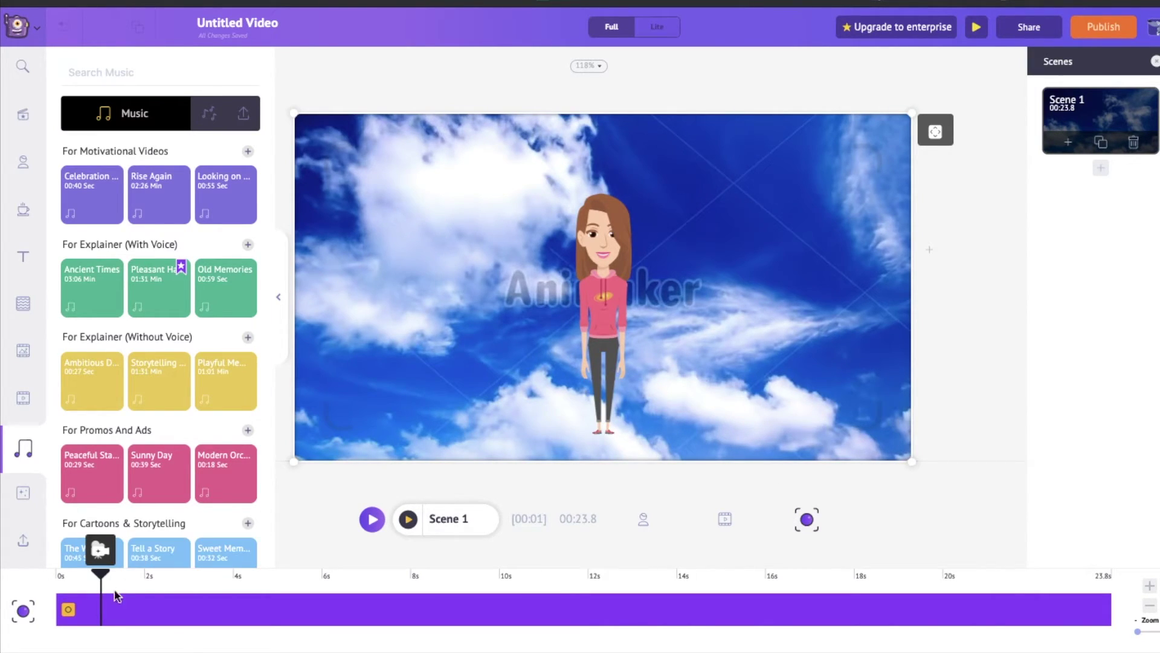
left_click(68, 610)
left_click(115, 547)
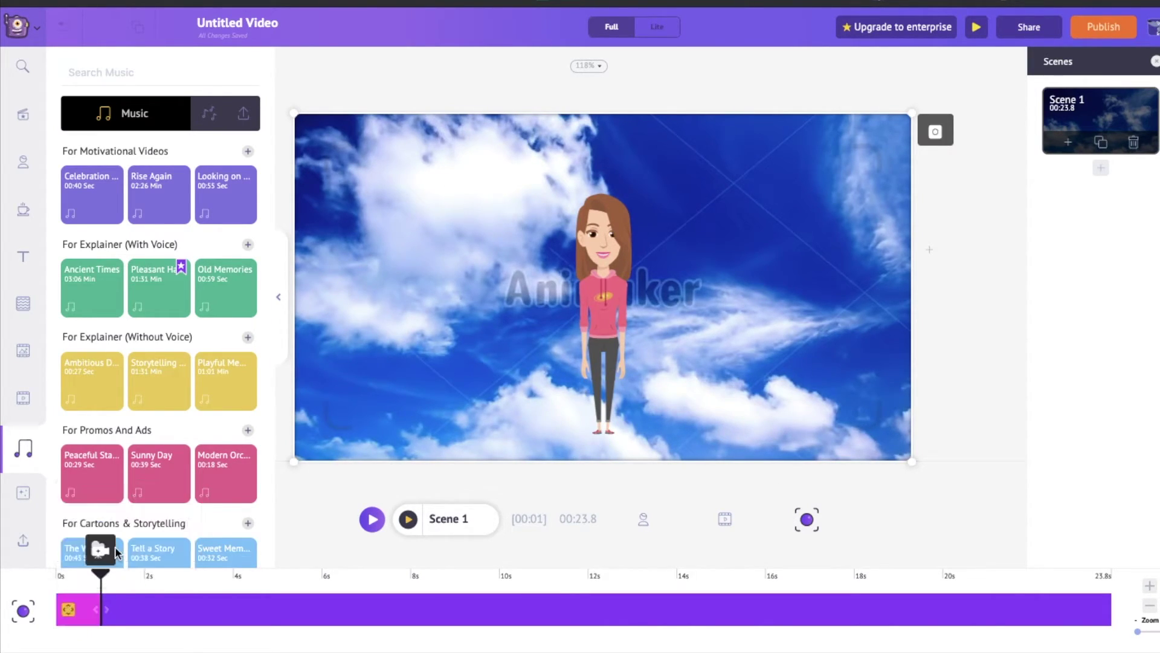
left_click_drag(303, 461, 427, 386)
left_click_drag(516, 320, 521, 306)
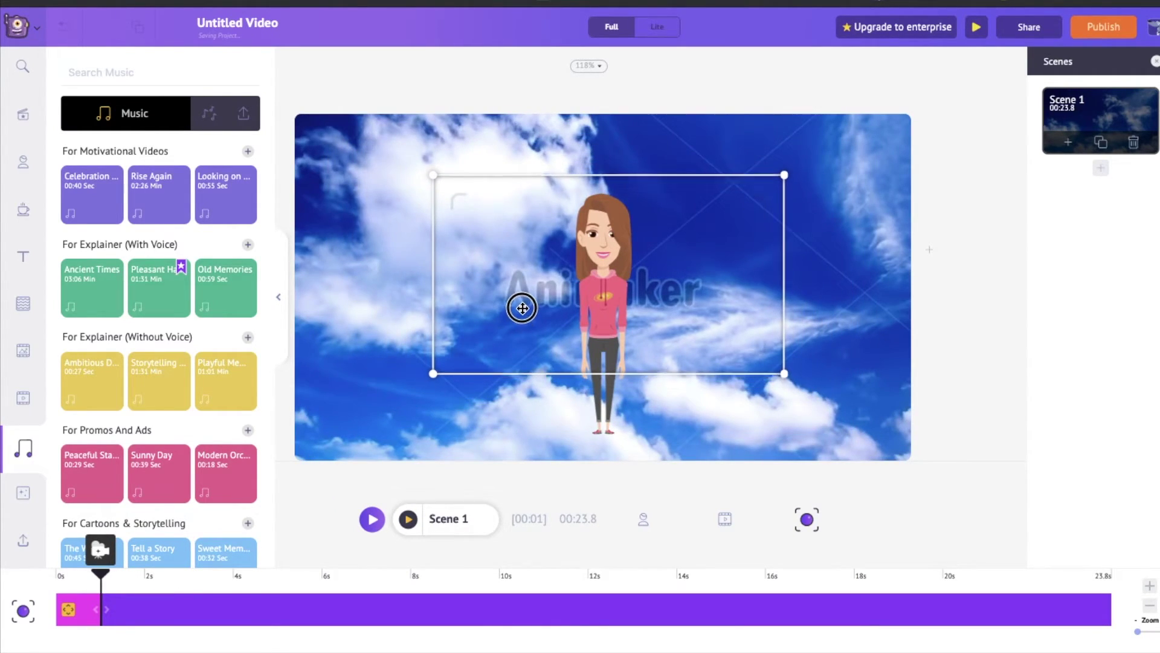
- Extend the camera zoom to about 18 seconds and preview the scene
left_click_drag(102, 606, 948, 639)
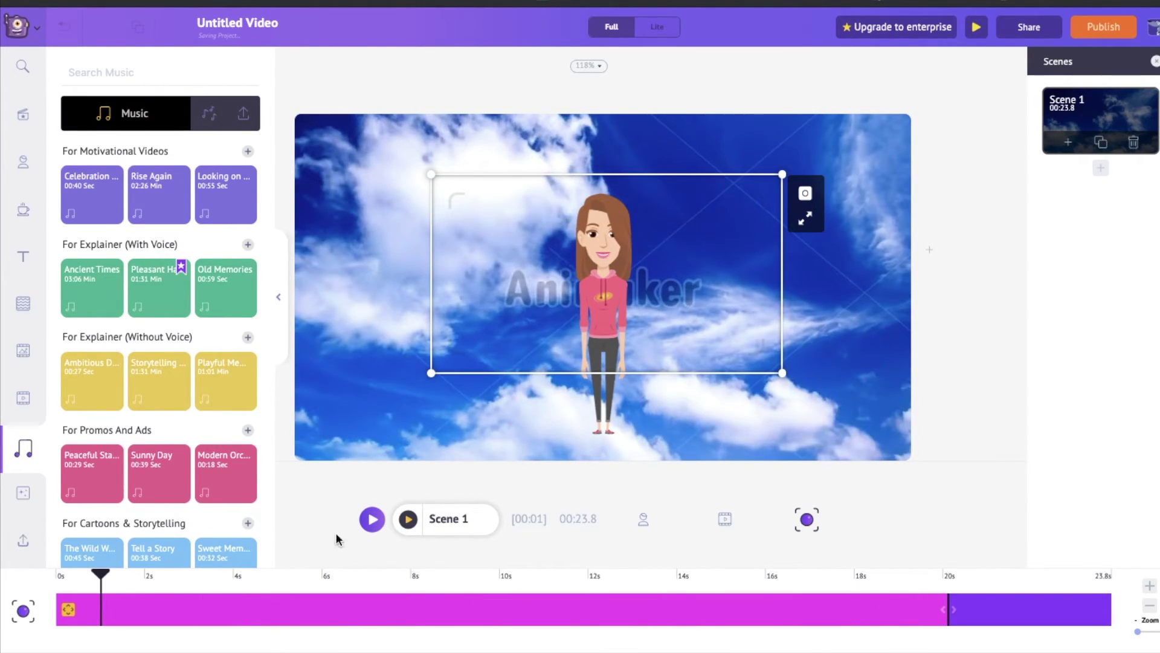
left_click(407, 519)
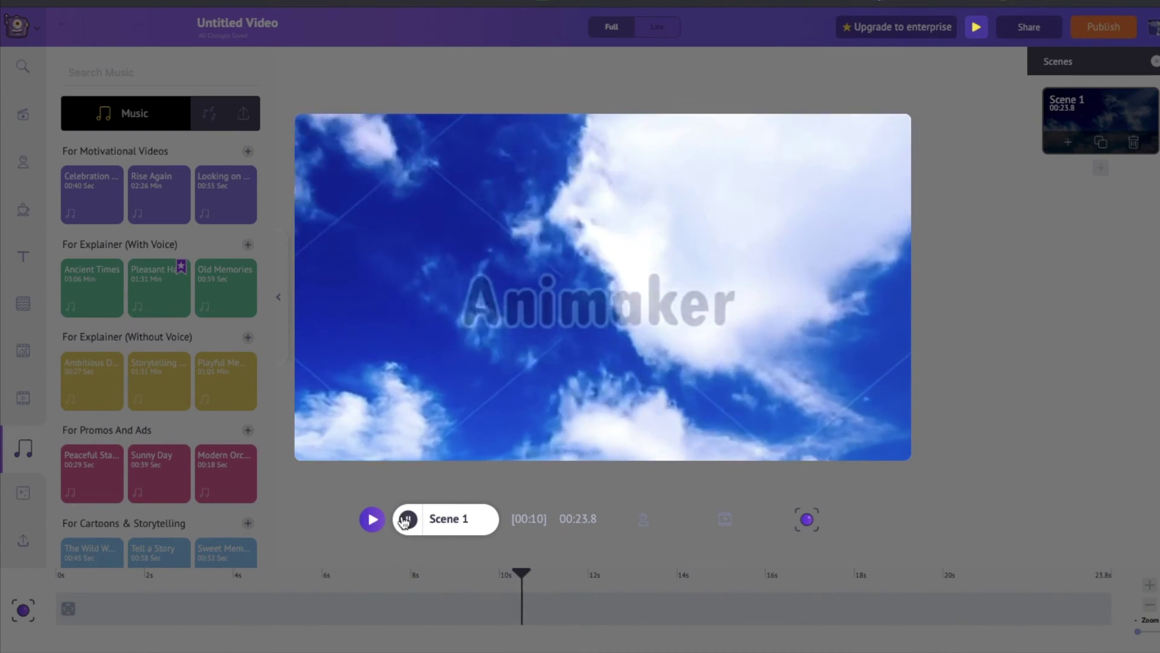
left_click(405, 521)
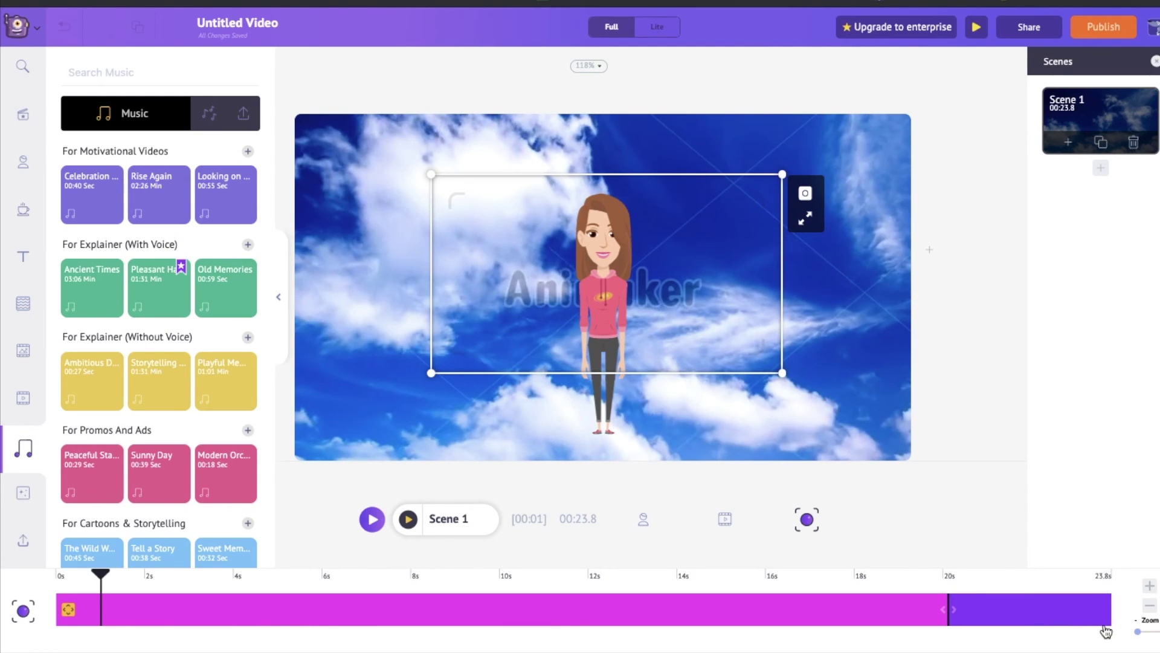
left_click_drag(1139, 631, 1159, 633)
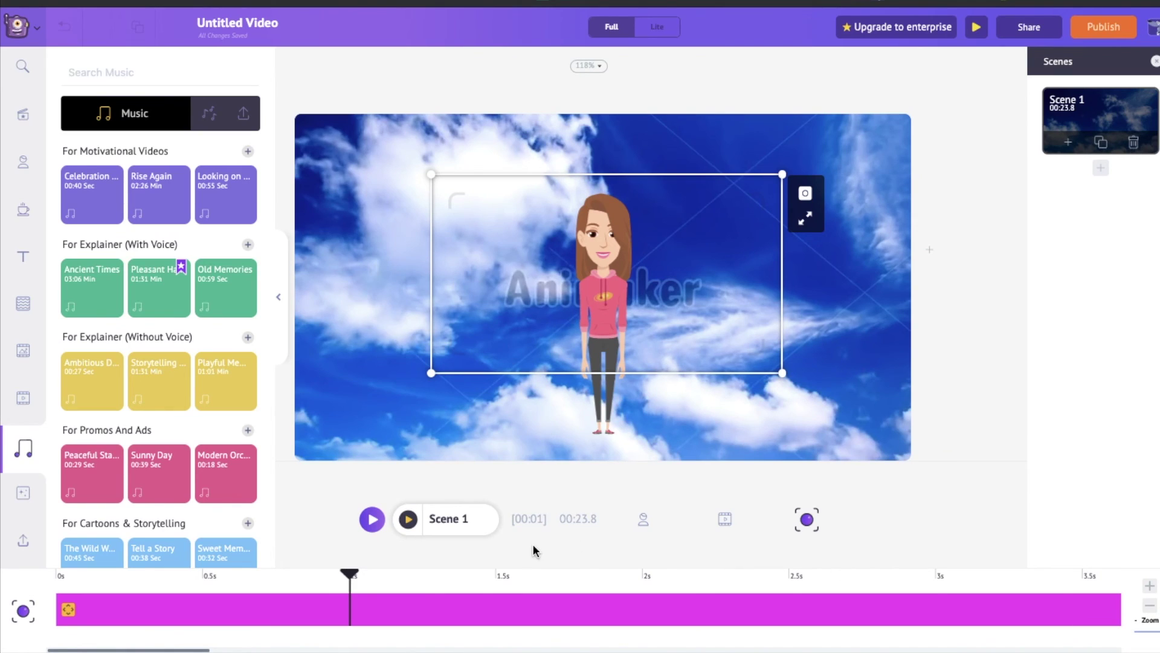